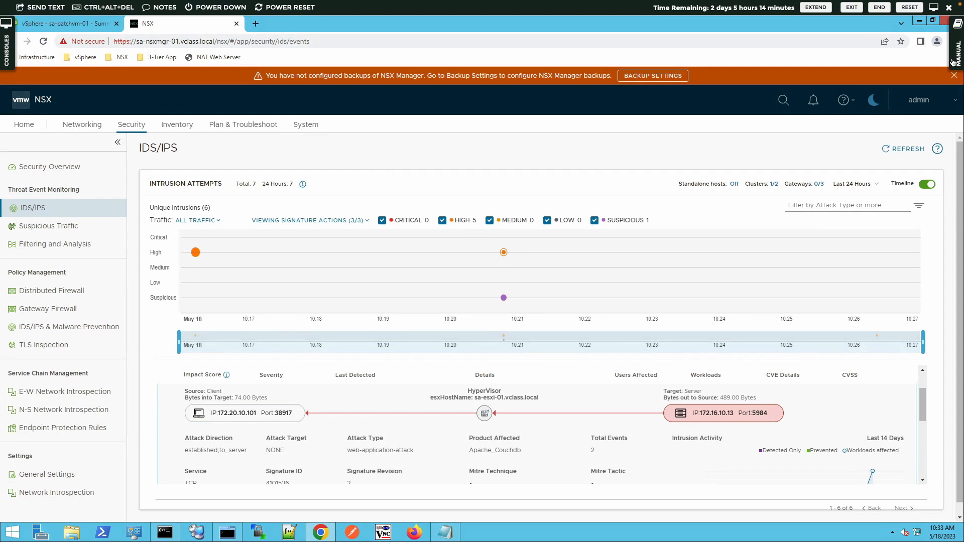
Open the lab manual, launch its nsxicm40_lab15 simulation, and start Google Chrome on the simulated desktop.
left_click(953, 62)
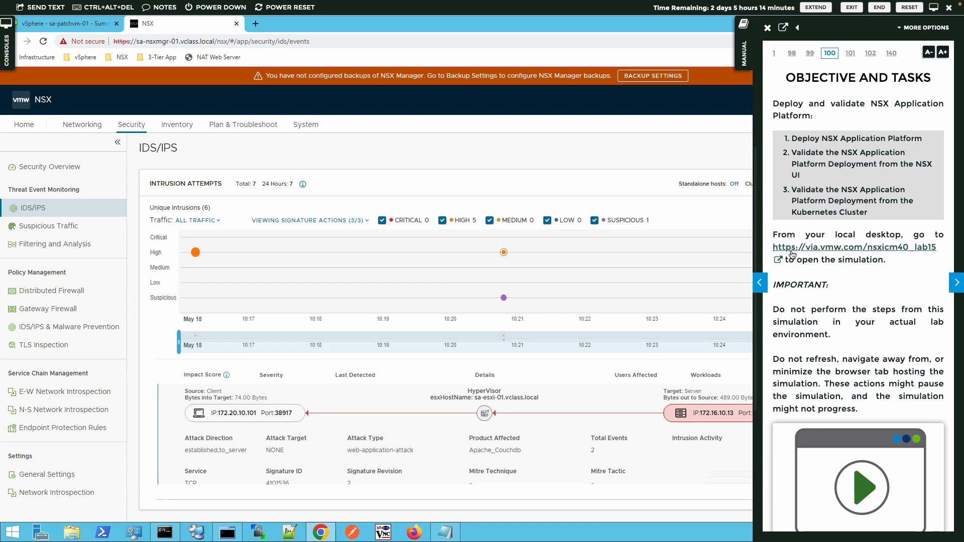
left_click(859, 248)
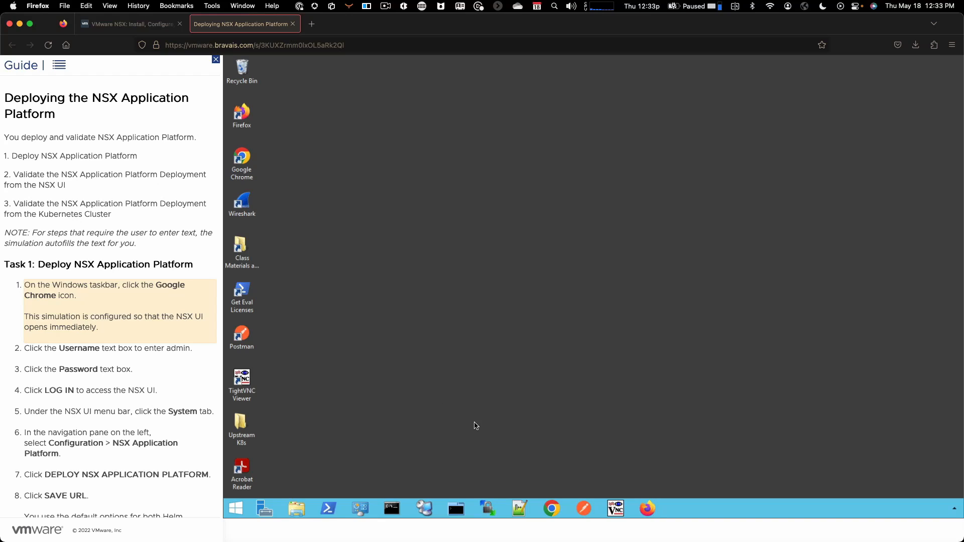
left_click(554, 510)
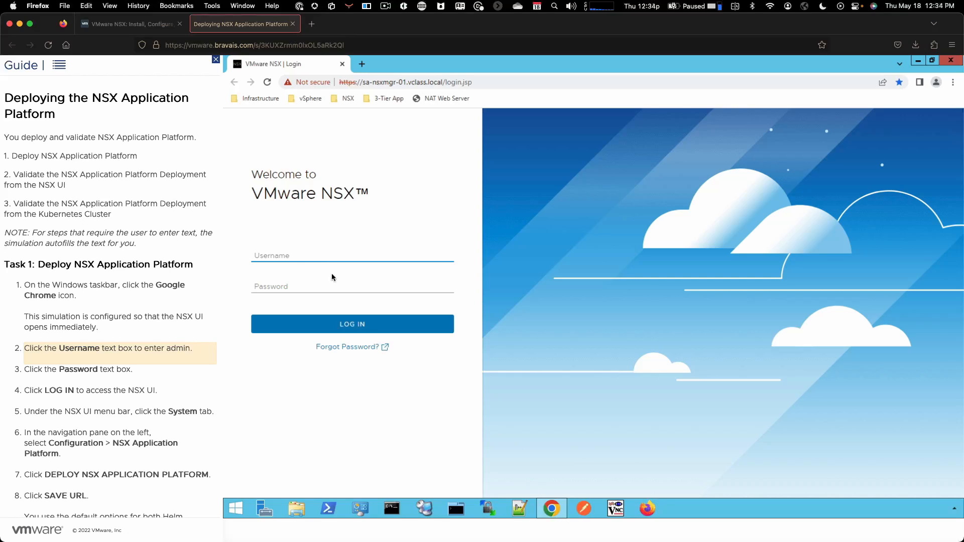
Log in to NSX with the username admin and the account password.
left_click(291, 257)
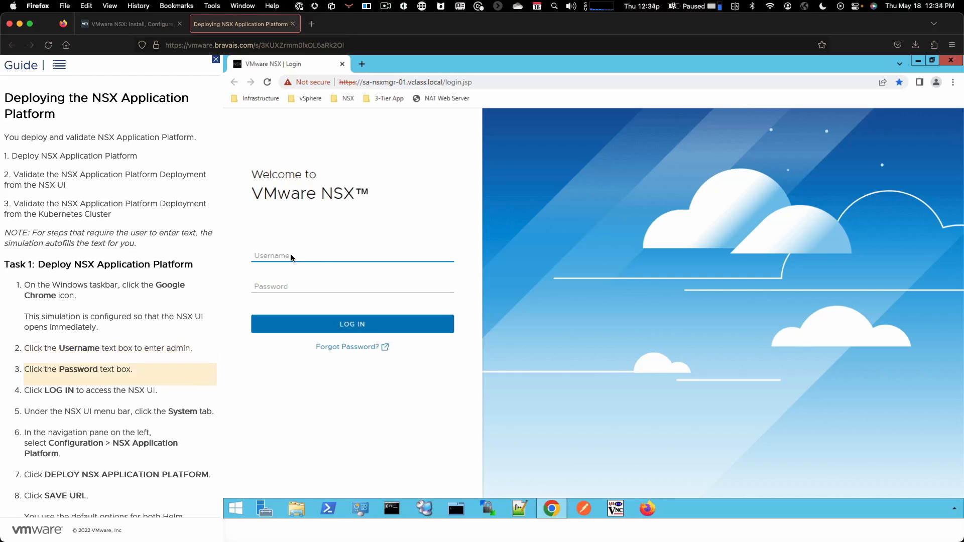
left_click(280, 286)
left_click(300, 320)
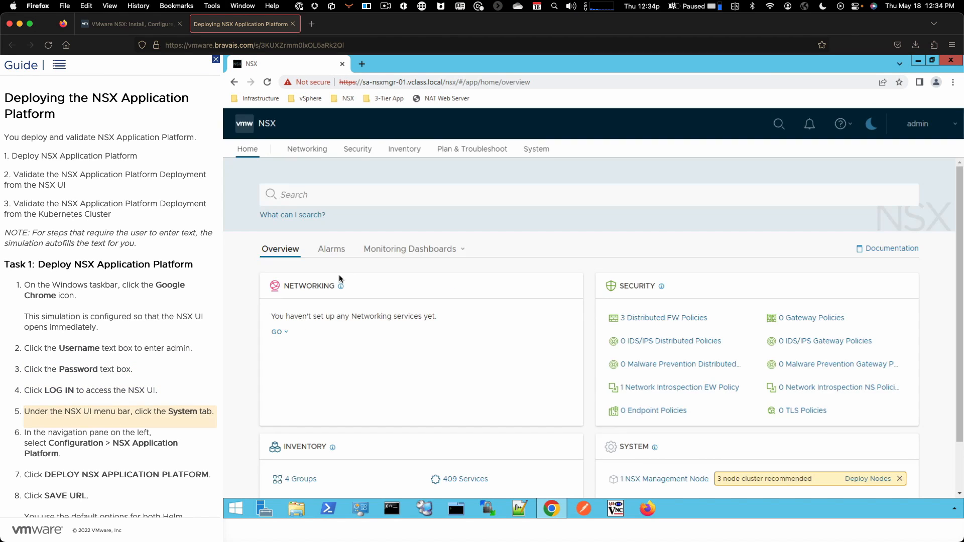
Start deploying the NSX Application Platform from the system configuration and complete the preparation stage with the default Helm Repository and Docker Registry URLs.
left_click(536, 154)
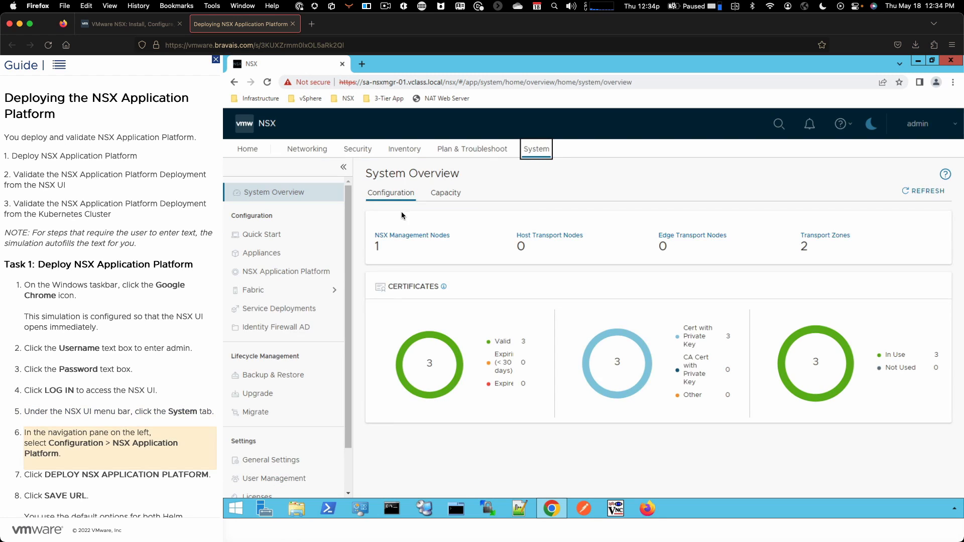
left_click(295, 274)
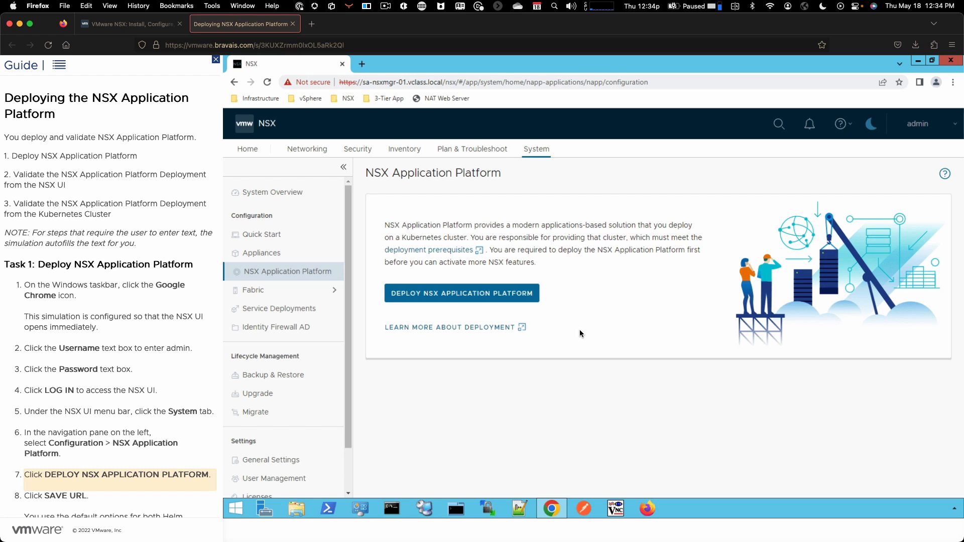
left_click(508, 300)
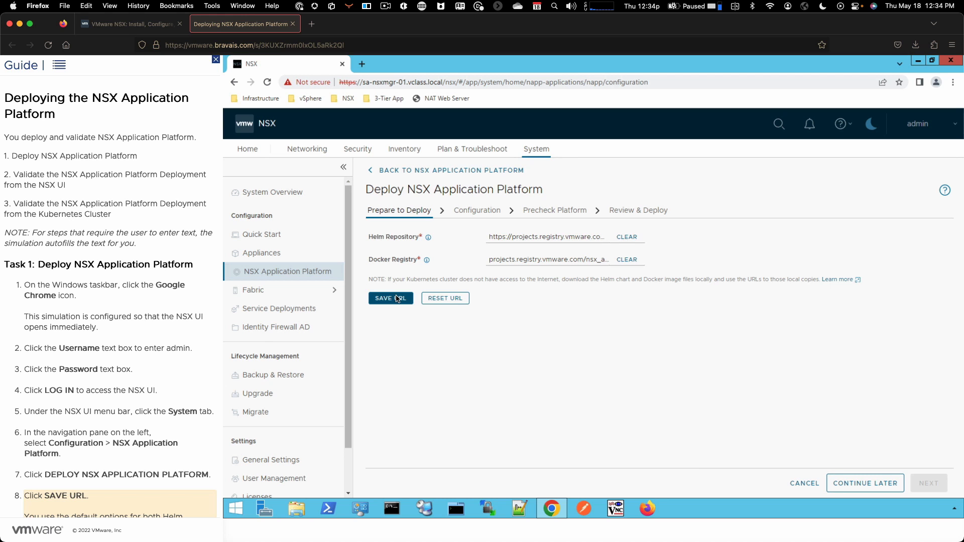
left_click(397, 299)
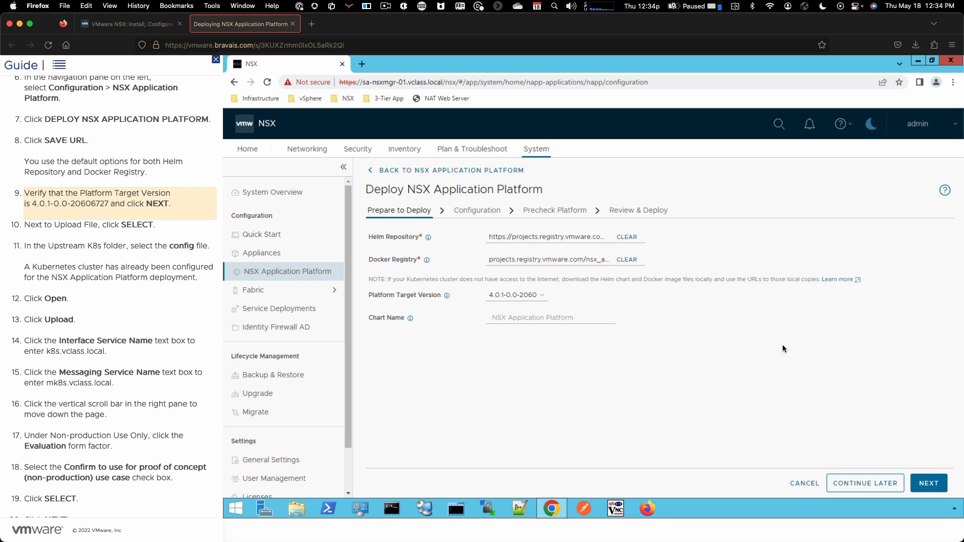
left_click(913, 483)
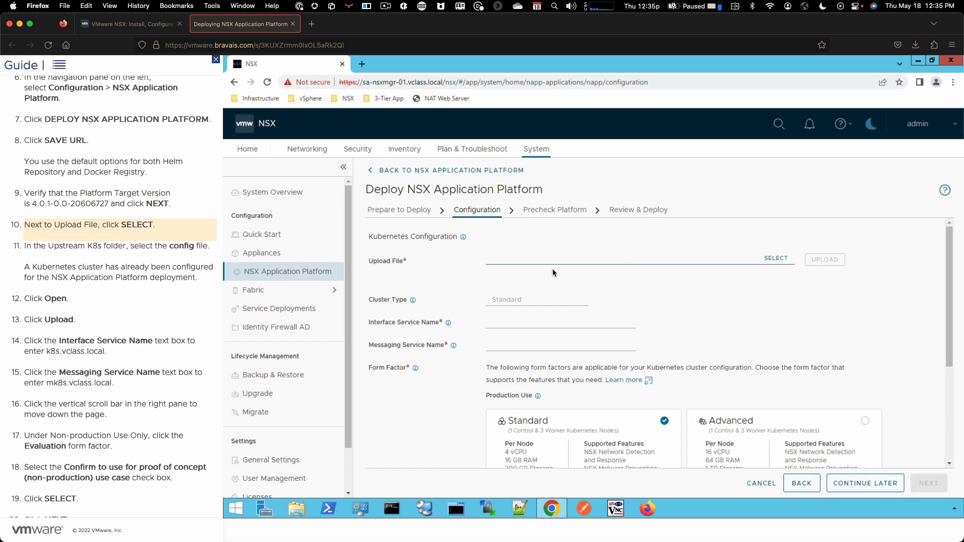
Upload the config file from the Upstream K8s folder and set the interface service name to k8s.vclass.local and messaging service name to mk8s.vclass.local.
left_click(775, 258)
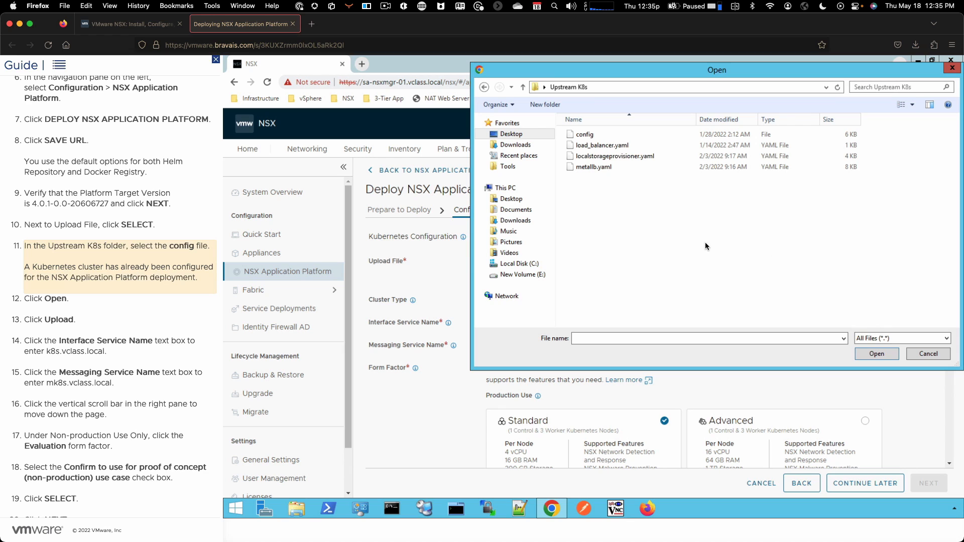
left_click(583, 136)
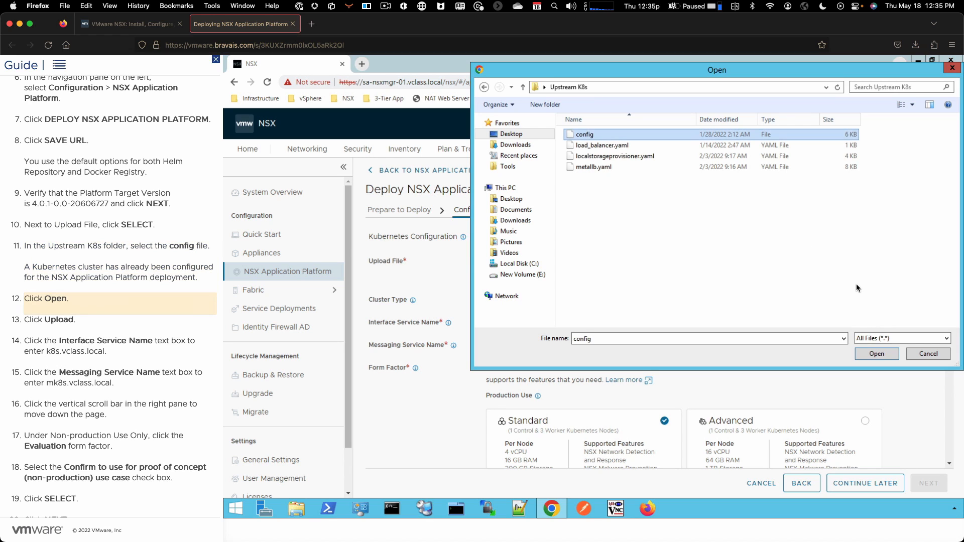
left_click(876, 353)
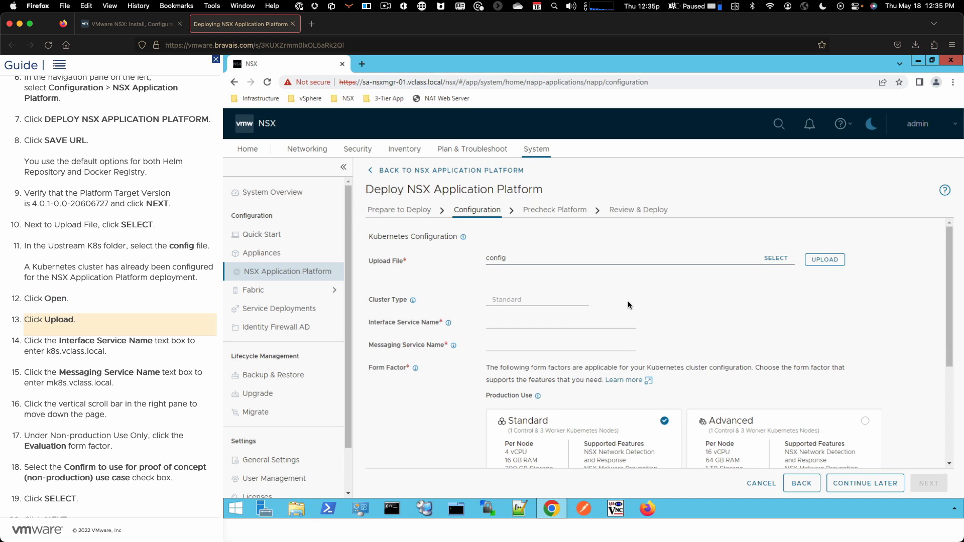
left_click(831, 260)
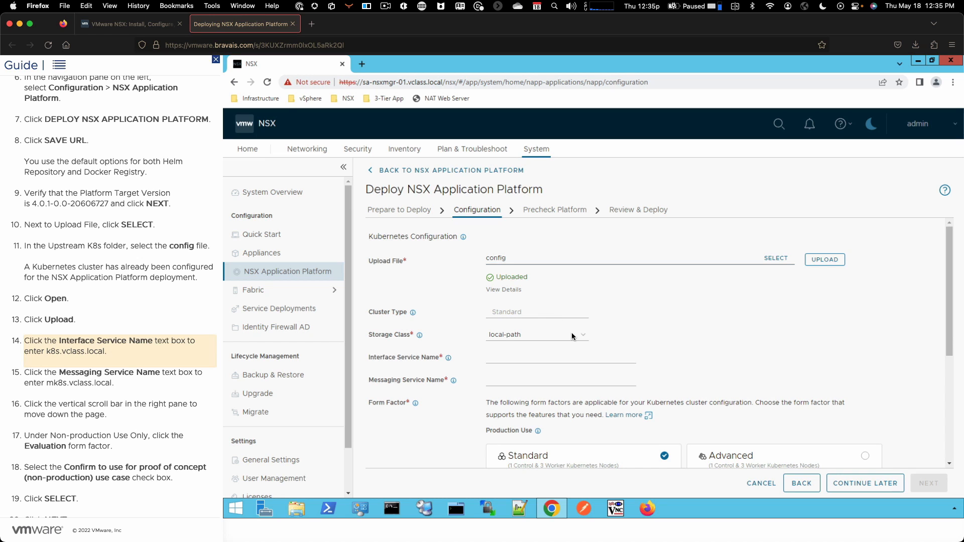
left_click(501, 360)
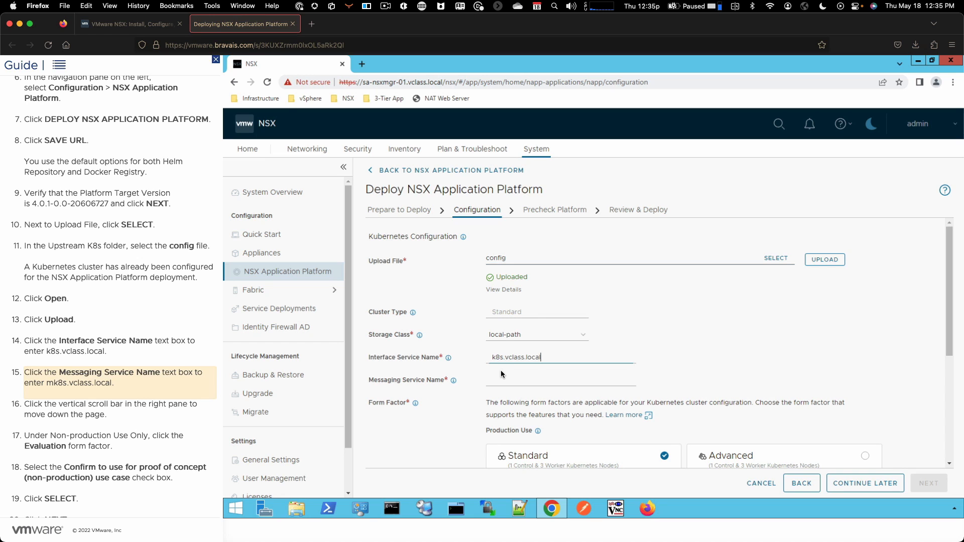
left_click(499, 384)
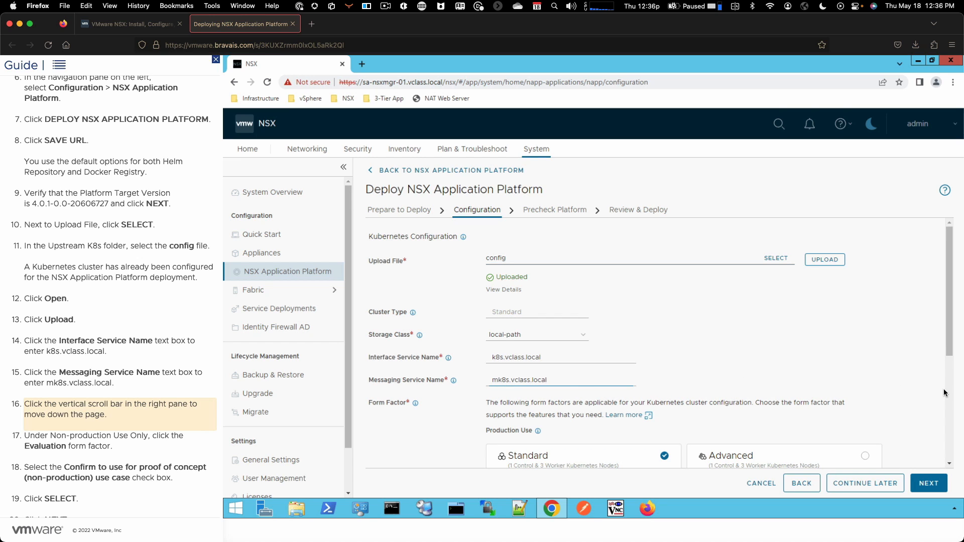
Choose the non-production Evaluation form factor, confirming proof-of-concept use, and proceed to the Precheck Platform stage.
left_click(949, 351)
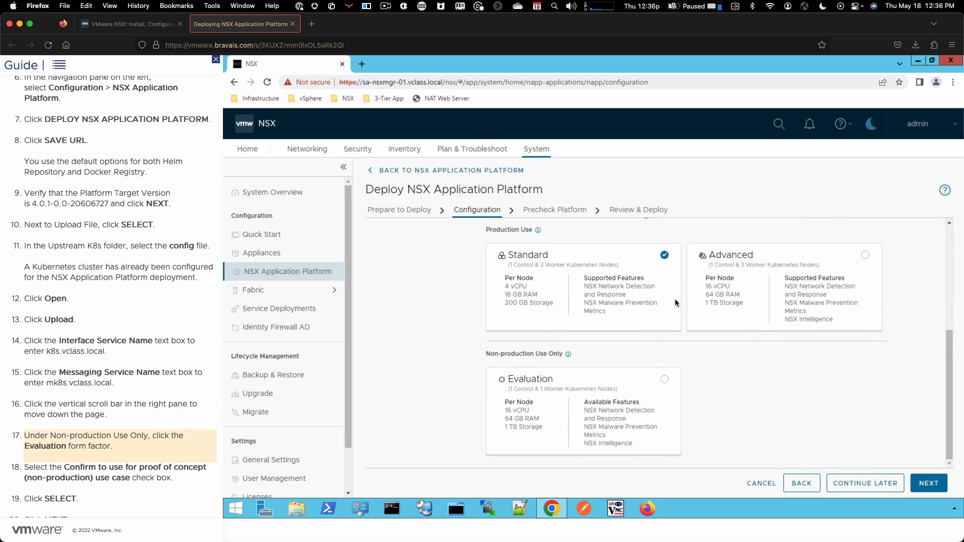
left_click(661, 380)
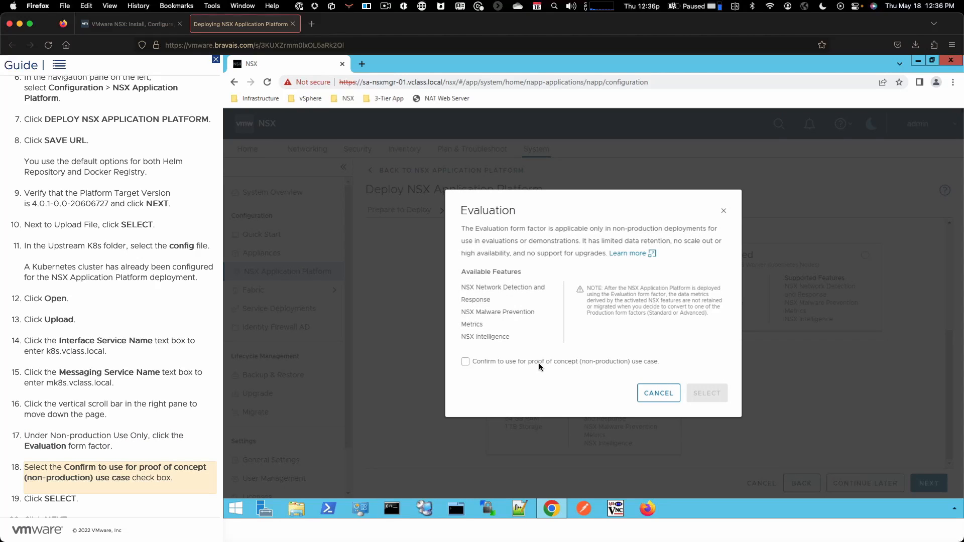
left_click(464, 362)
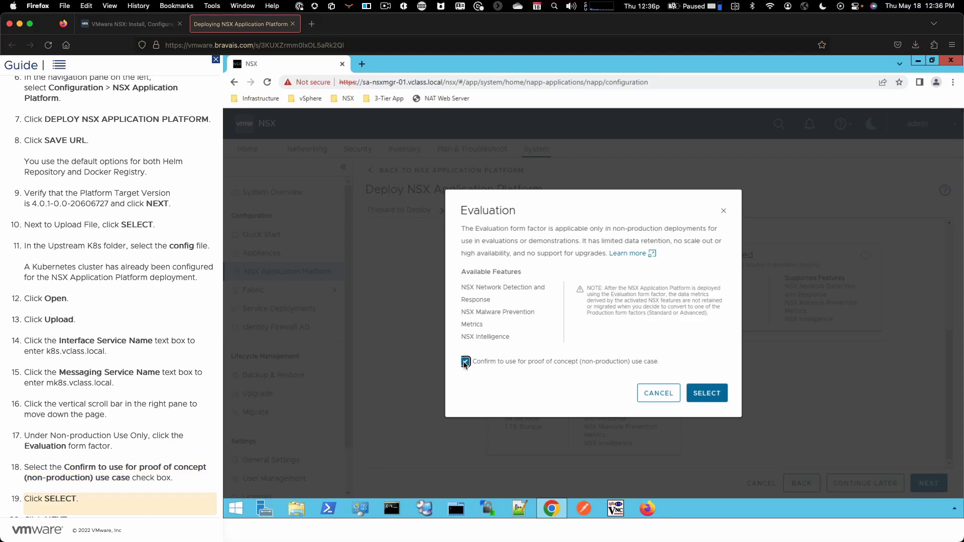
left_click(720, 394)
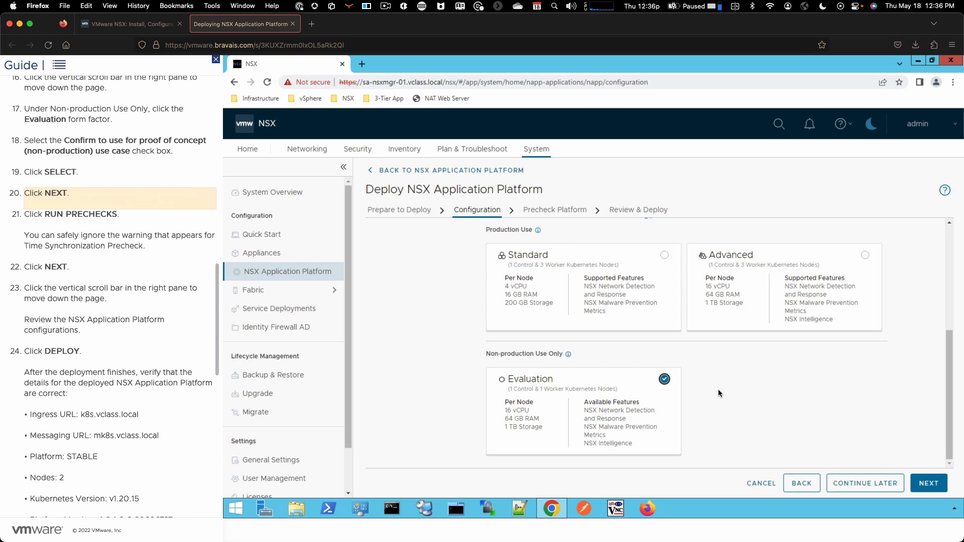
left_click(929, 483)
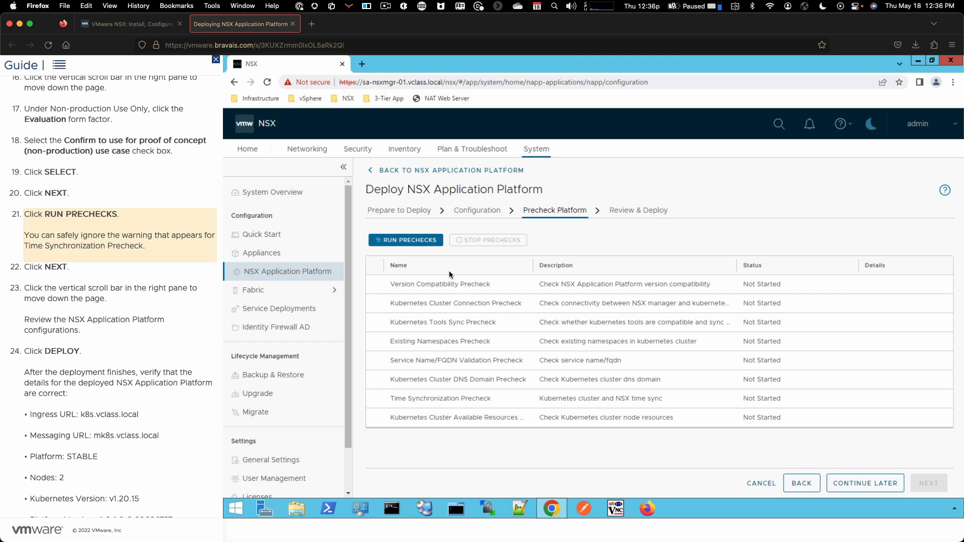
Run the platform prechecks, then deploy the NSX Application Platform after reviewing its configuration.
left_click(413, 241)
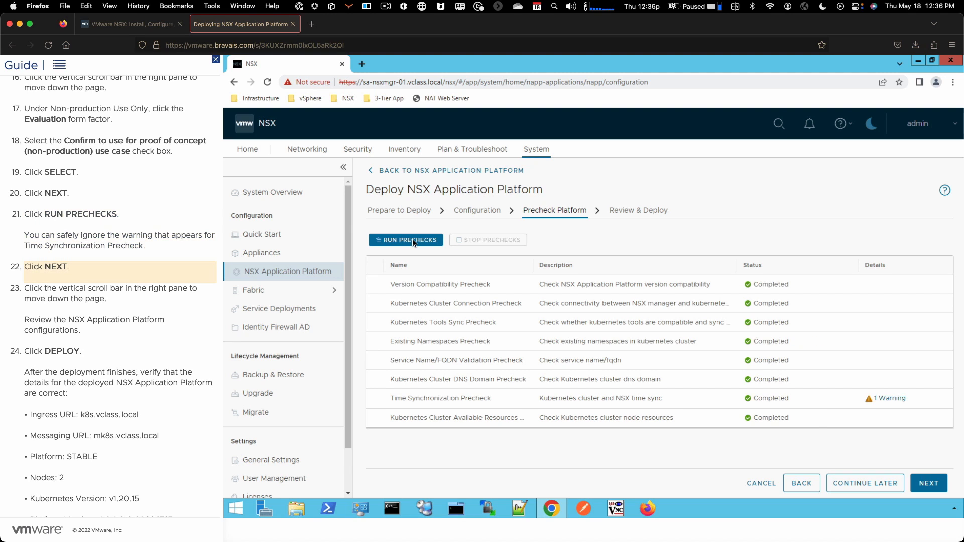
left_click(928, 484)
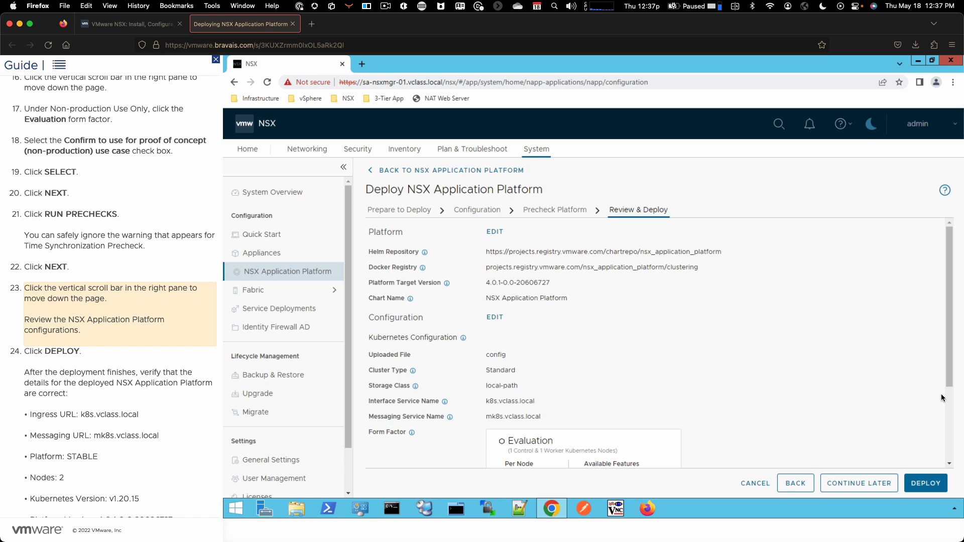
left_click_drag(955, 385, 955, 458)
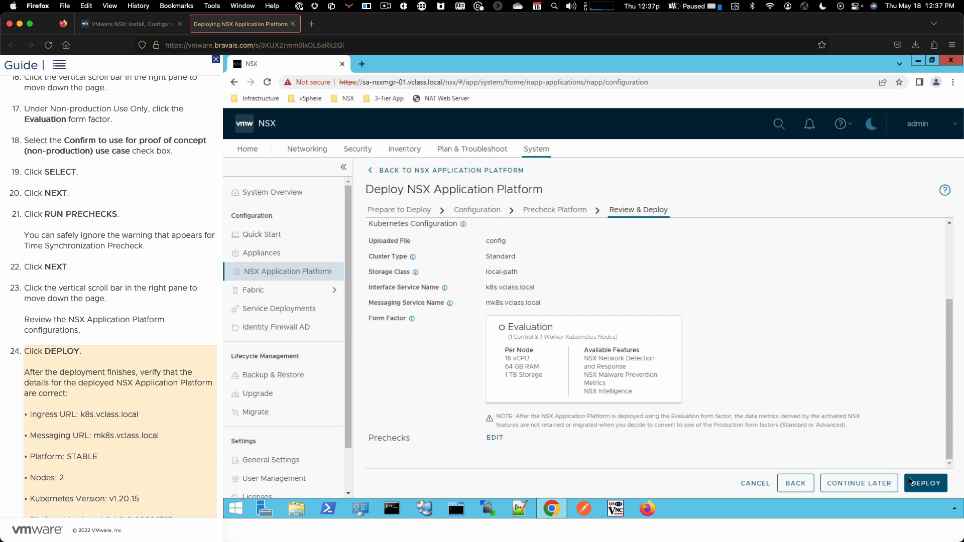
left_click(929, 486)
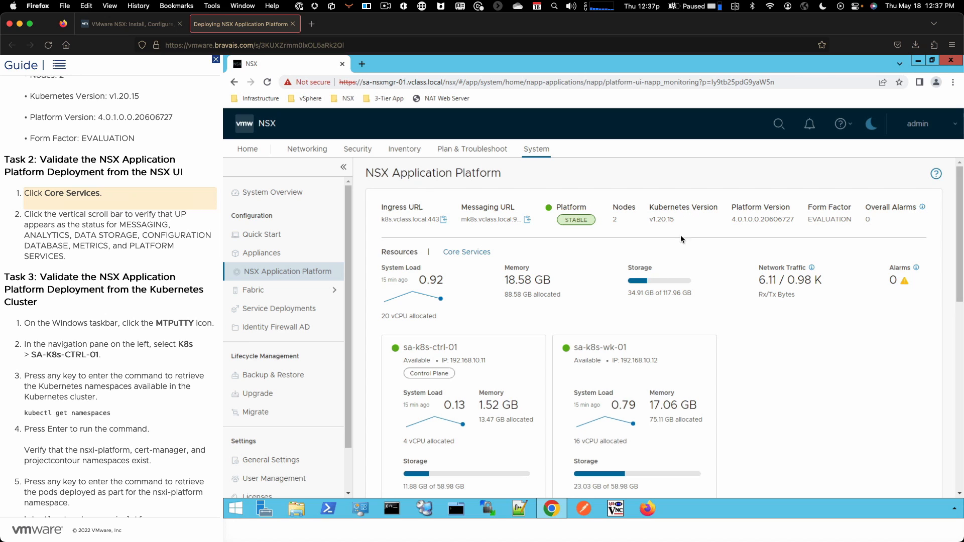
Check the Core Services status for messaging, analytics, data storage, configuration database, metrics and platform services.
left_click(460, 251)
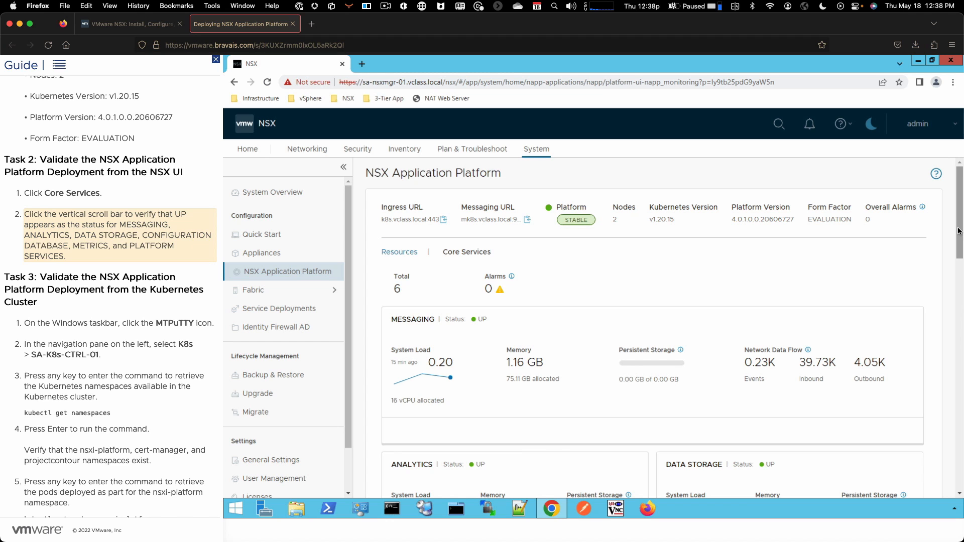
scroll(958, 231, "down", 5)
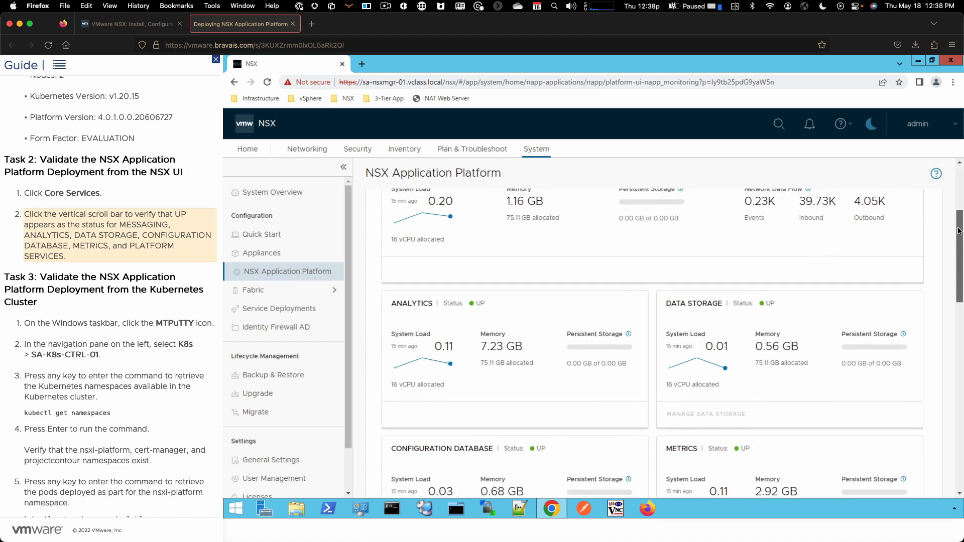
scroll(958, 231, "down", 5)
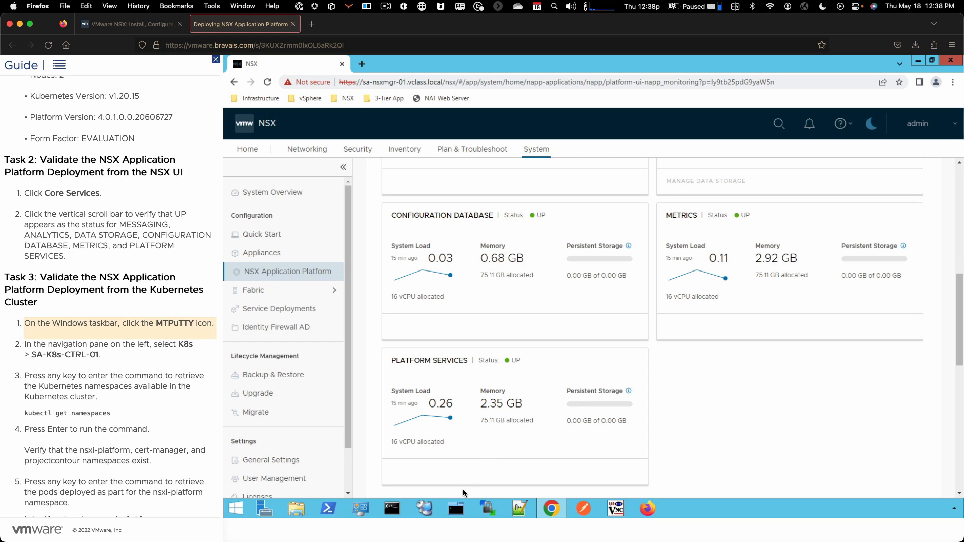
Switch to MTPuTTY and open a session to SA-K8s-CTRL-01 in the K8s group.
left_click(457, 508)
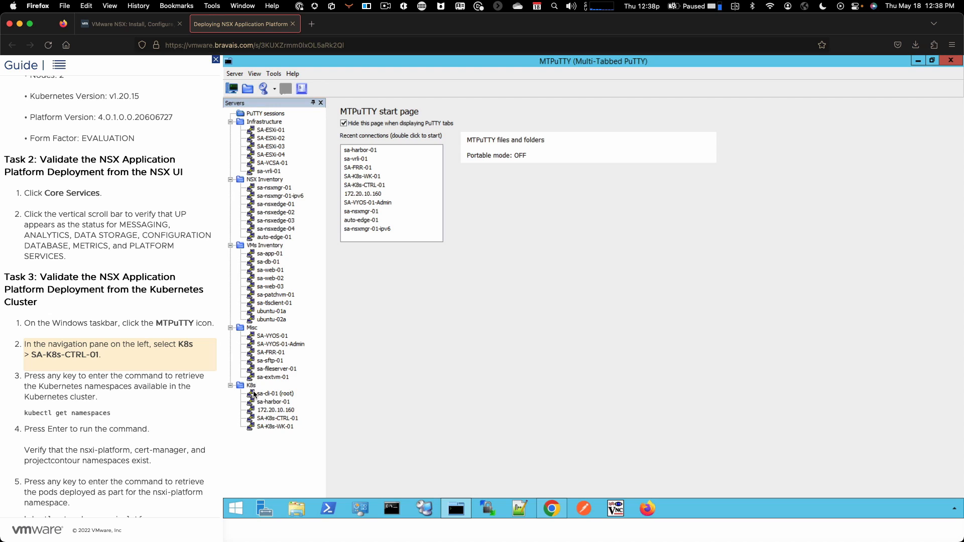
left_click(276, 419)
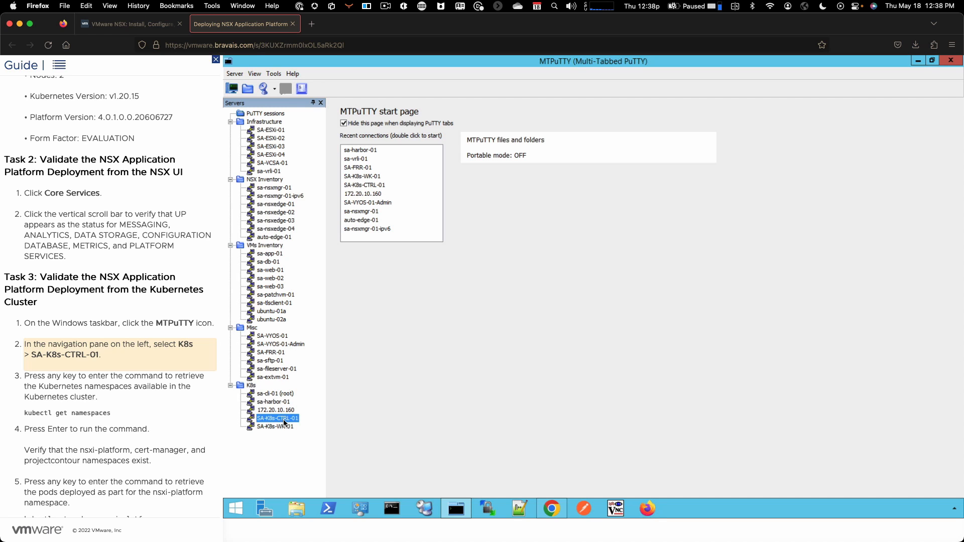
double_click(283, 421)
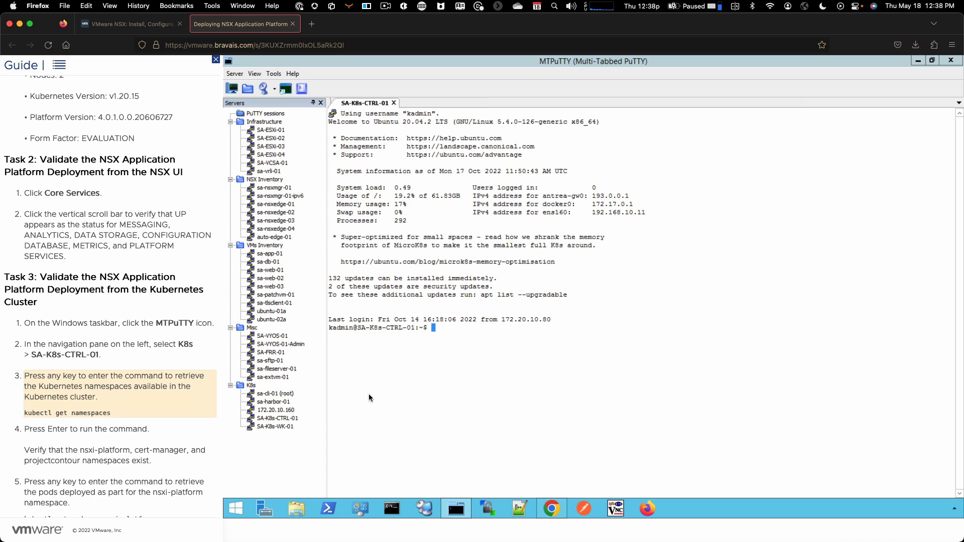
List the Kubernetes namespaces with kubectl get namespaces and the platform's pods with kubectl get pods -n nsxi-platform.
key("k")
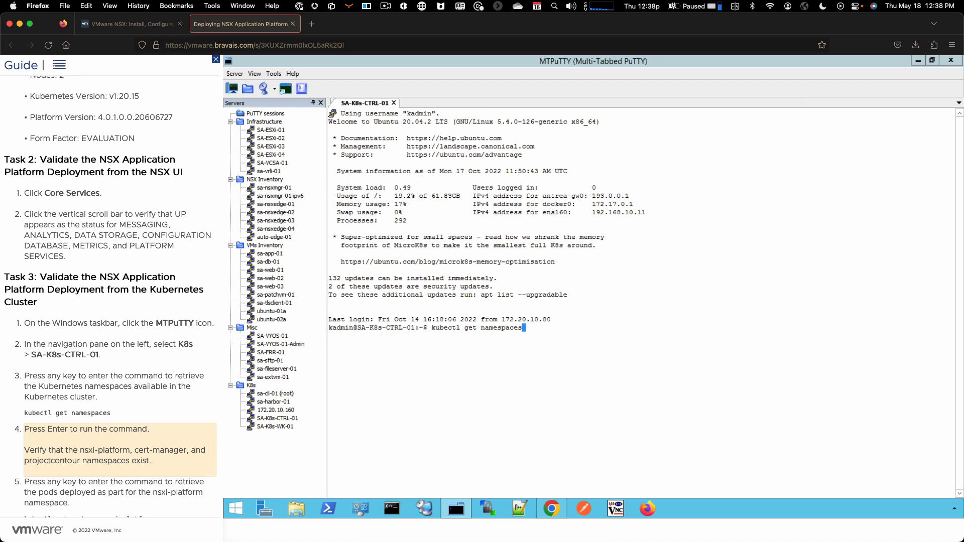
key("Return")
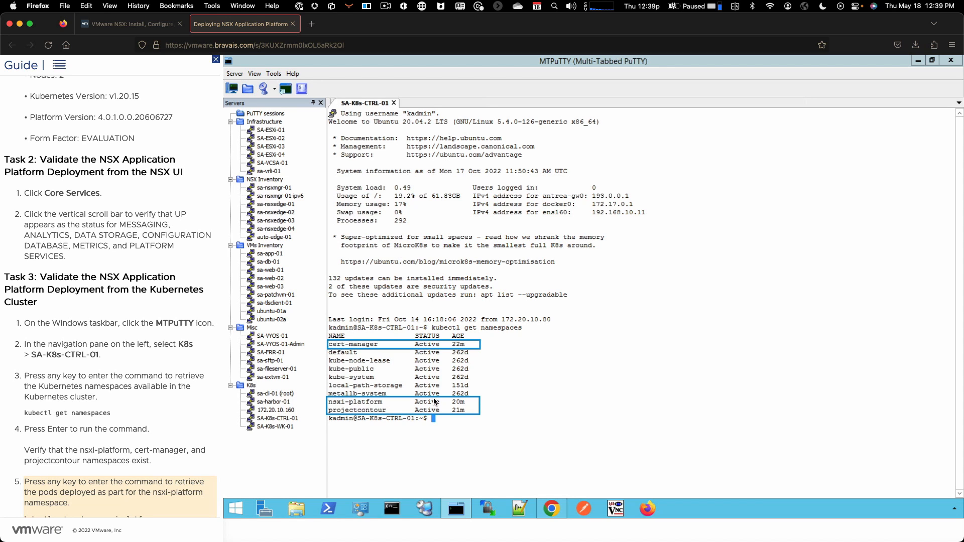
key("k")
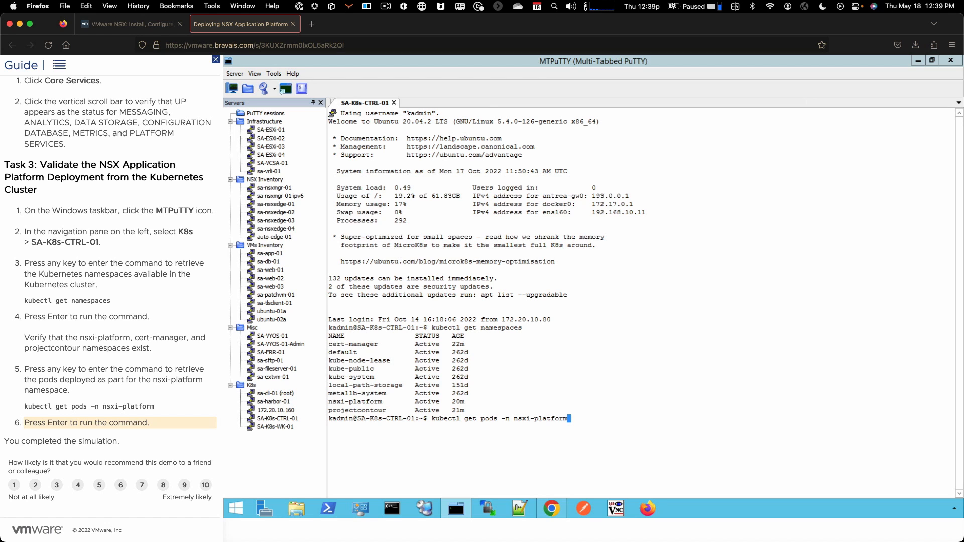
key("Return")
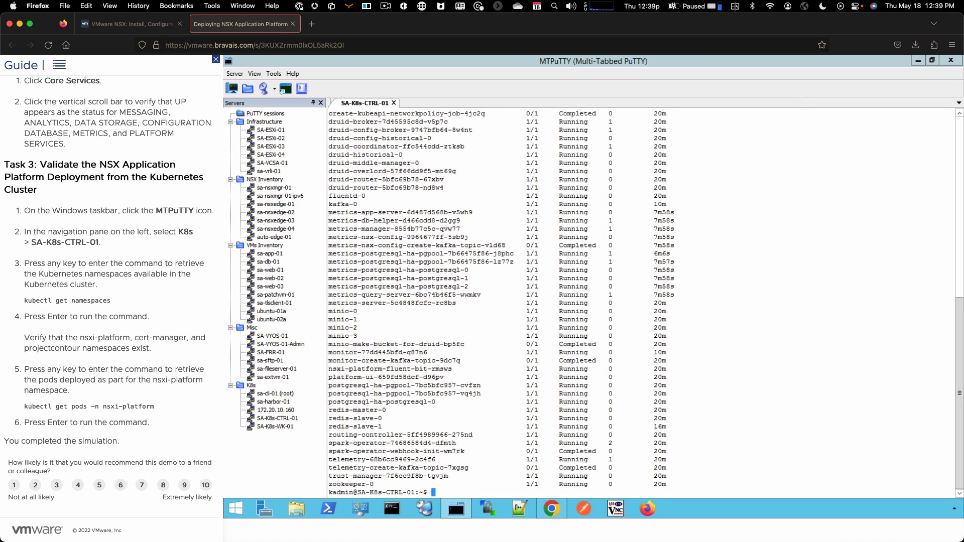